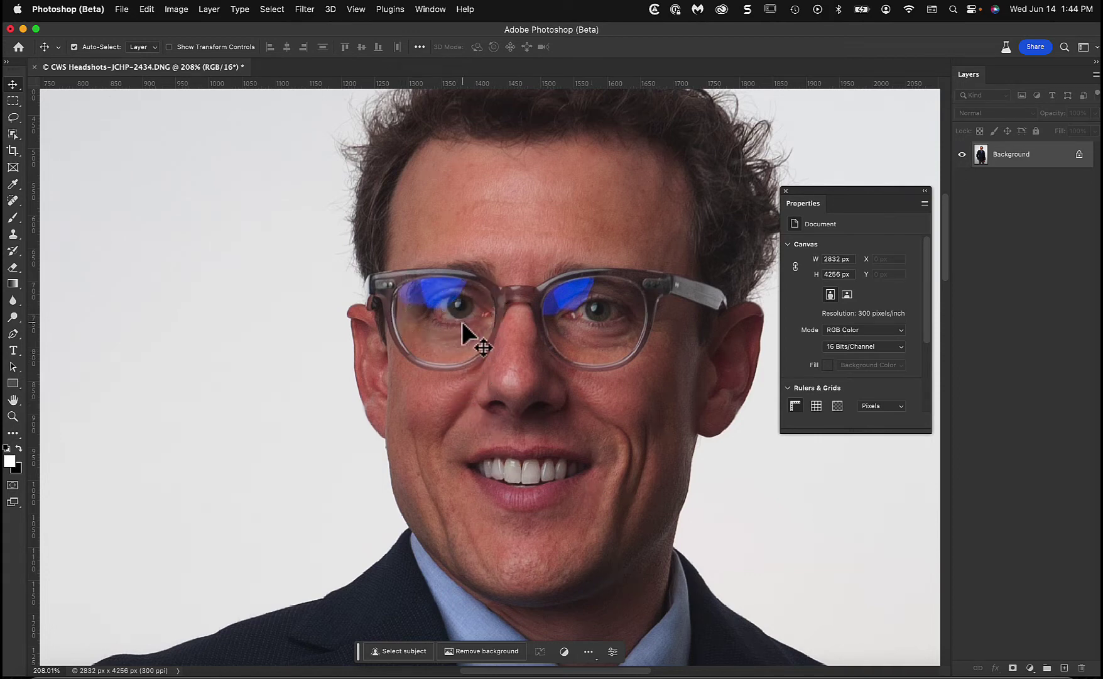
- Lasso the blue glare on the lens at the image's left and run Generative Fill with an empty prompt
key("l")
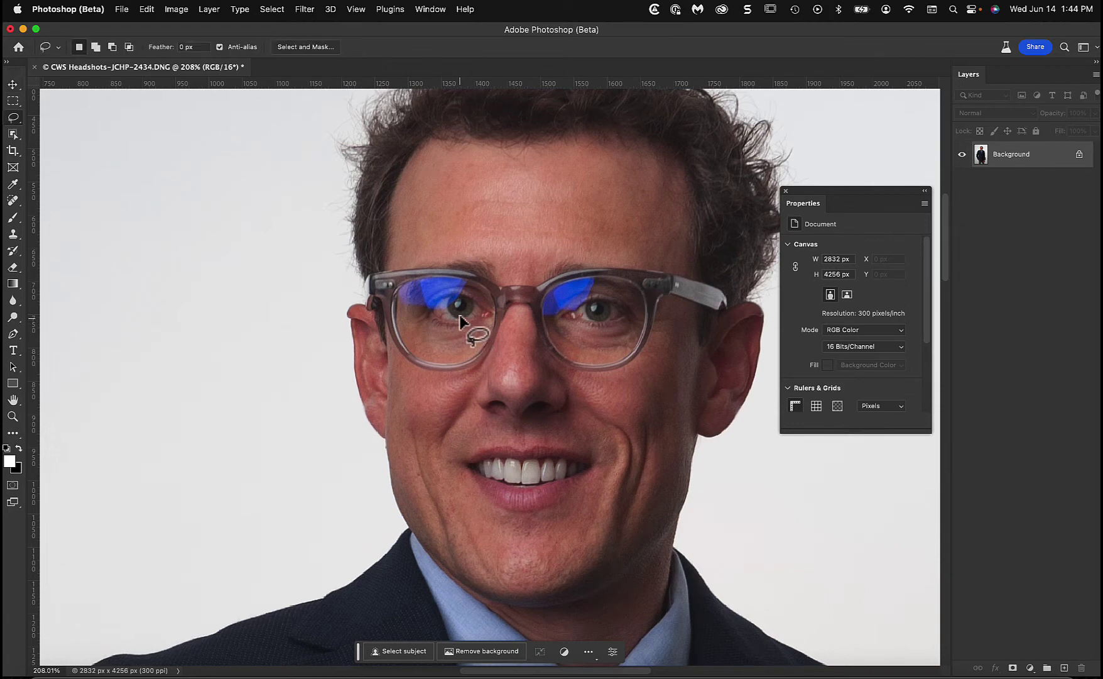
mouse_move(454, 310)
left_mouse_down()
mouse_move(472, 286)
mouse_move(463, 279)
mouse_move(398, 280)
mouse_move(402, 318)
mouse_move(423, 313)
left_mouse_up()
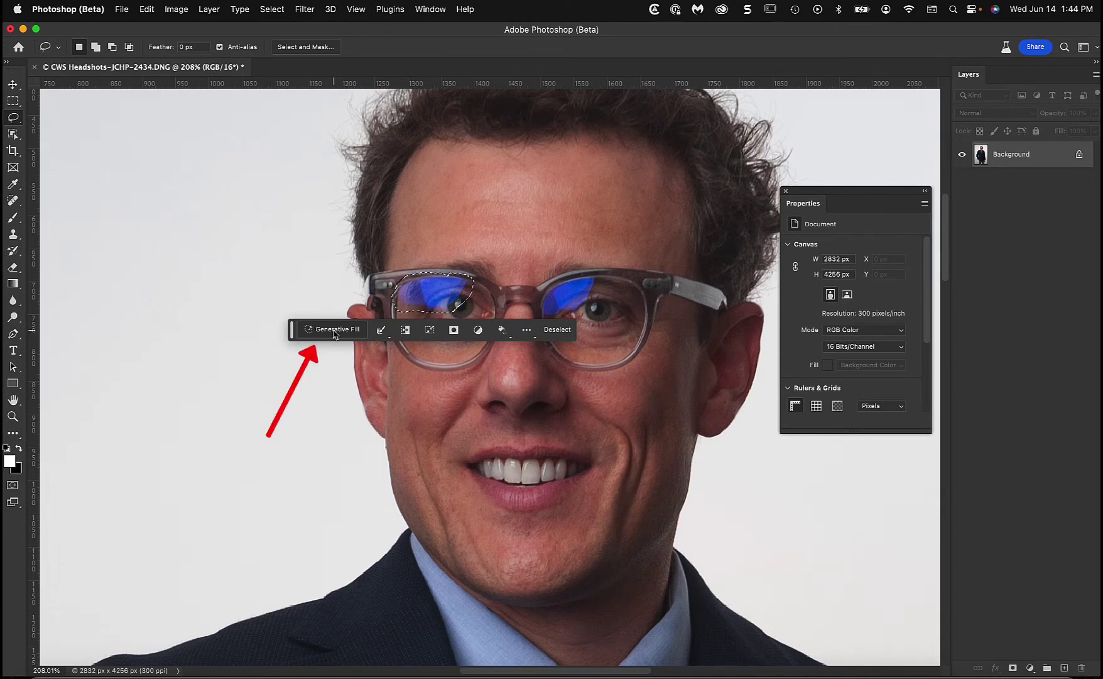
left_click(334, 330)
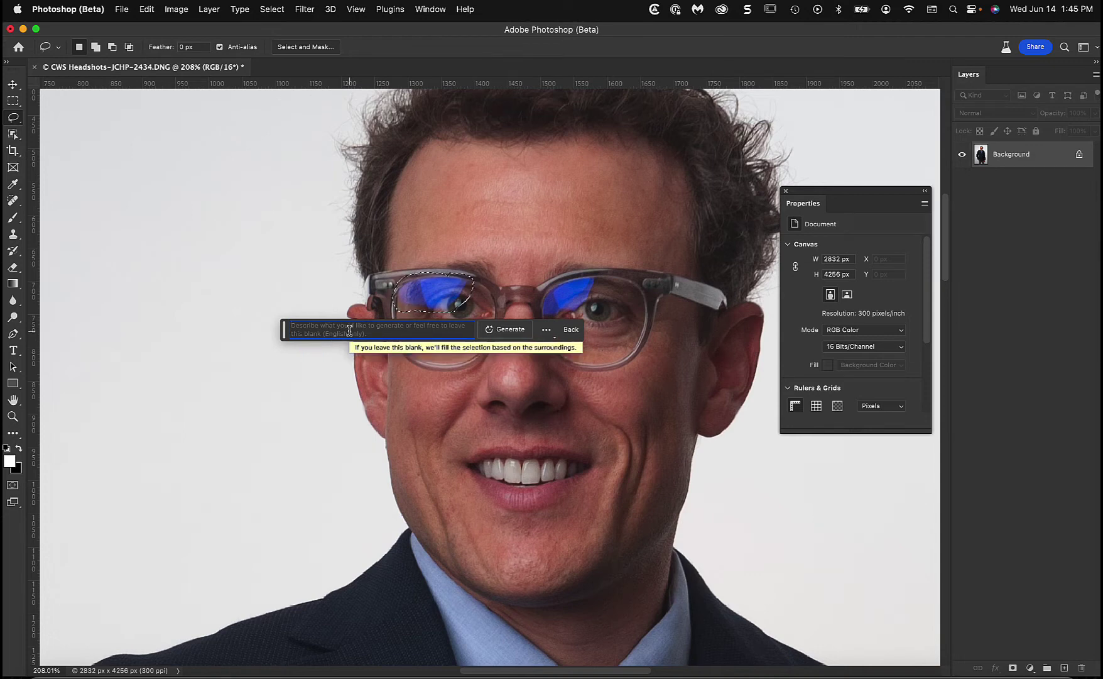
left_click(508, 333)
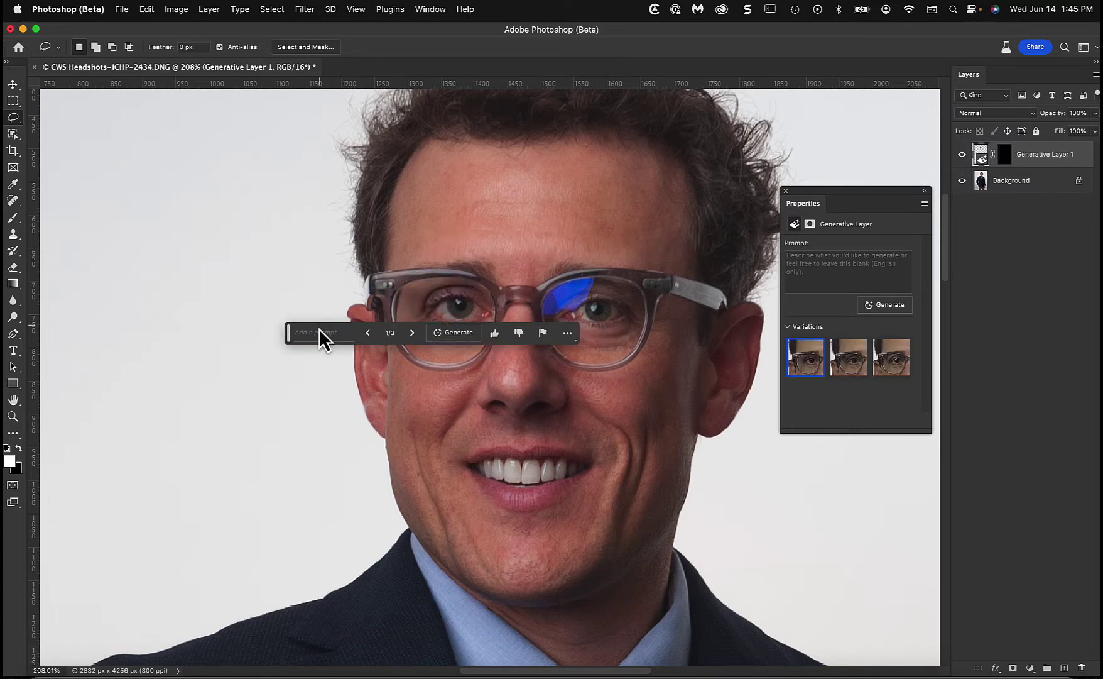
- Compare the three generated variations for the left lens, keeping the contextual bar clear of the glasses
left_click_drag(289, 333, 295, 403)
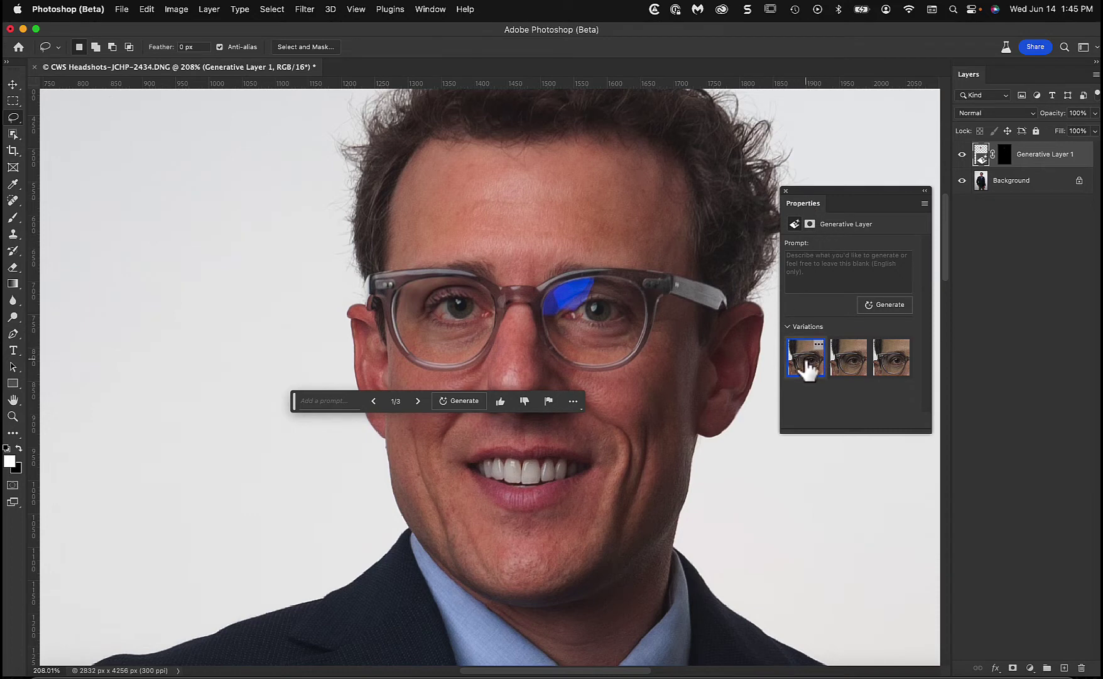
left_click(850, 371)
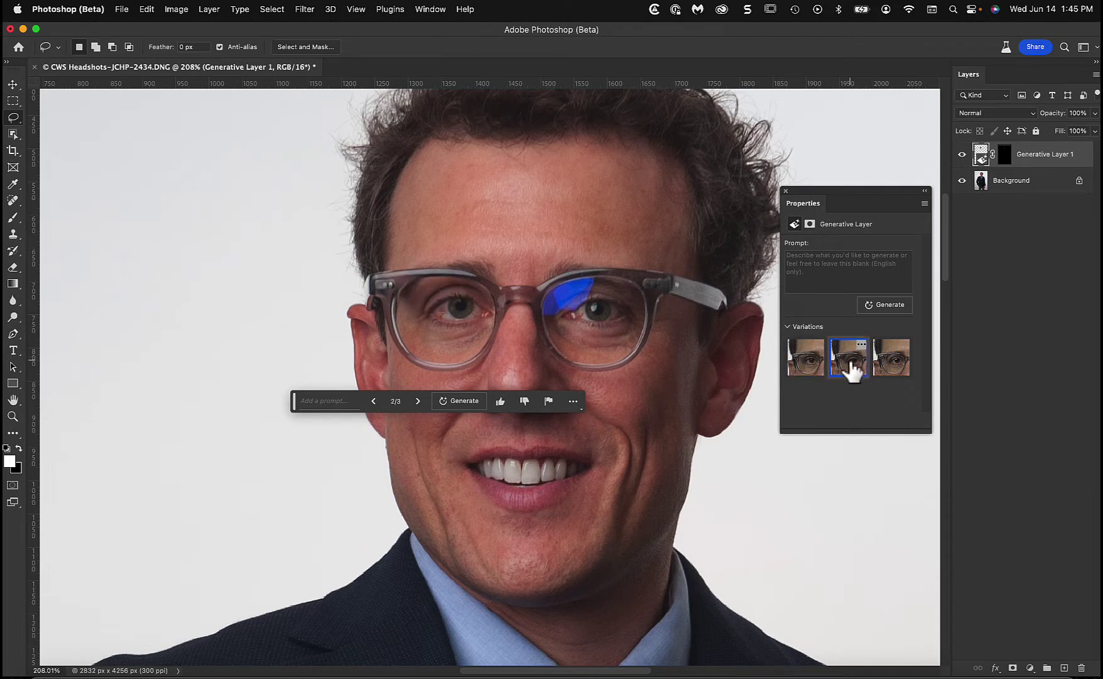
left_click(894, 365)
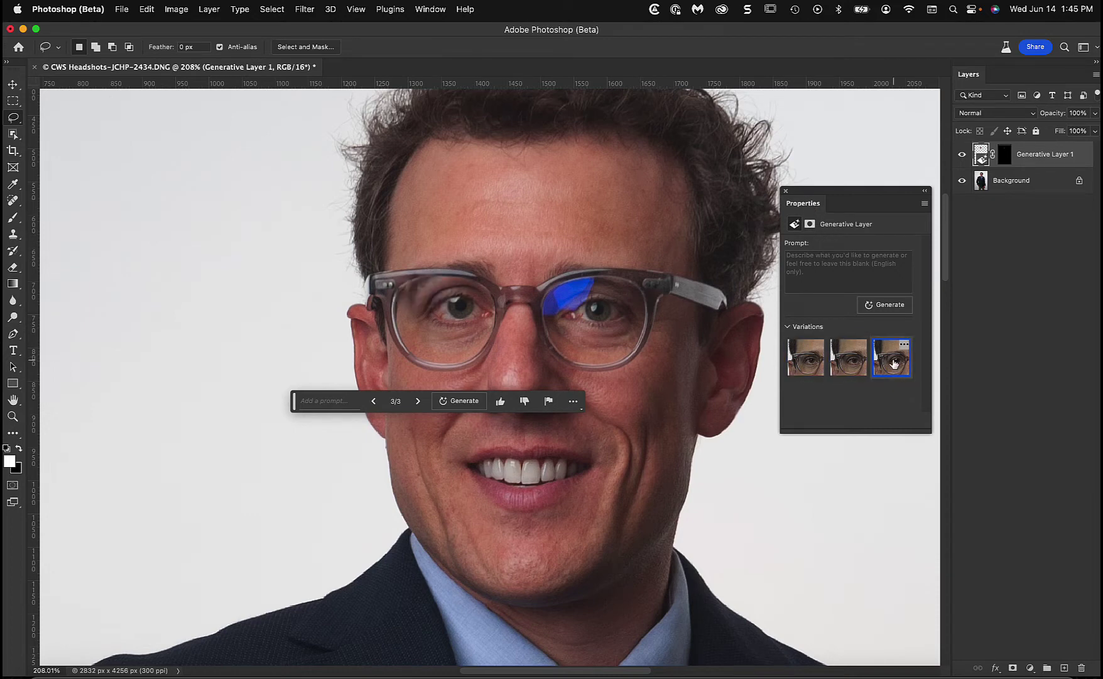
left_click(852, 368)
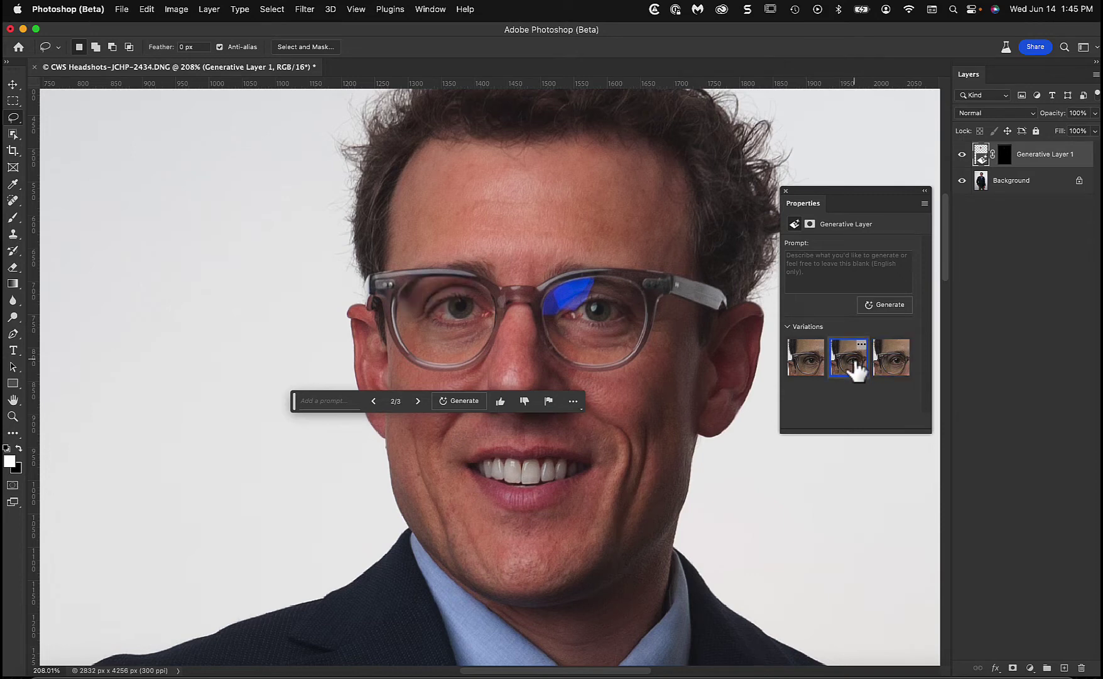
left_click(812, 362)
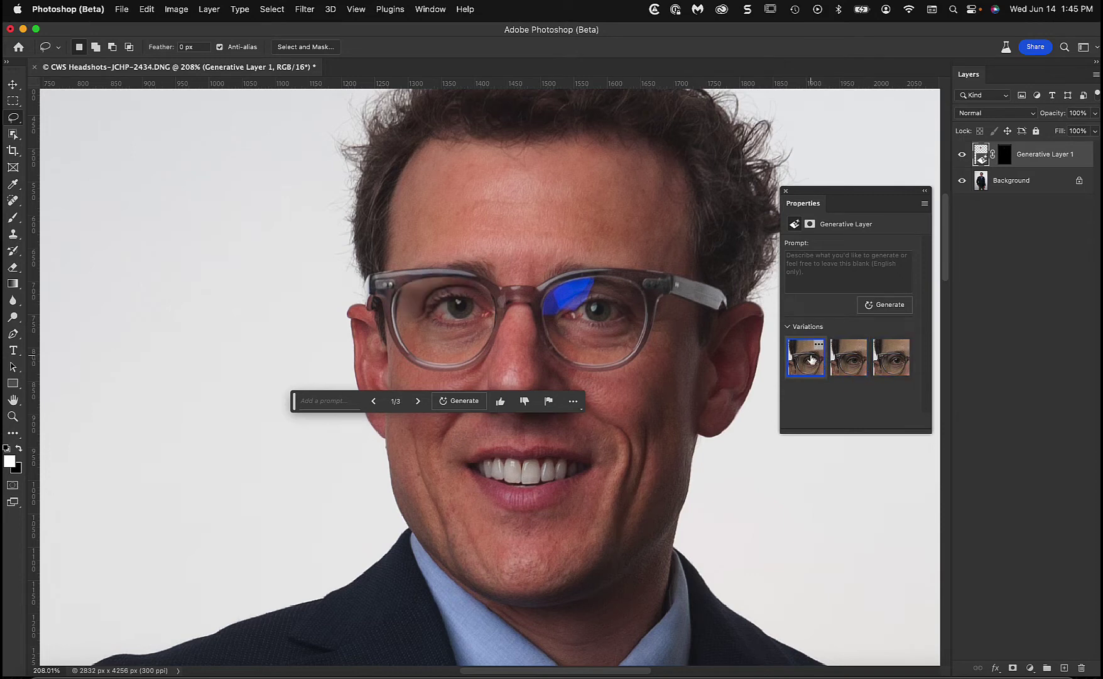
left_click(852, 367)
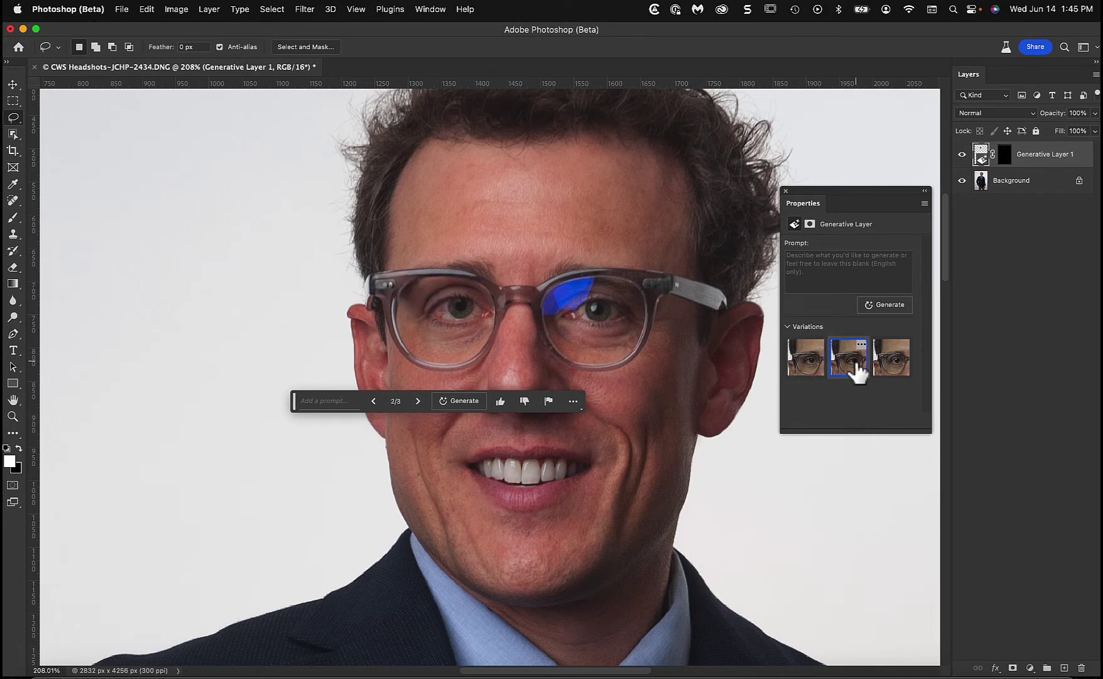
left_click(810, 367)
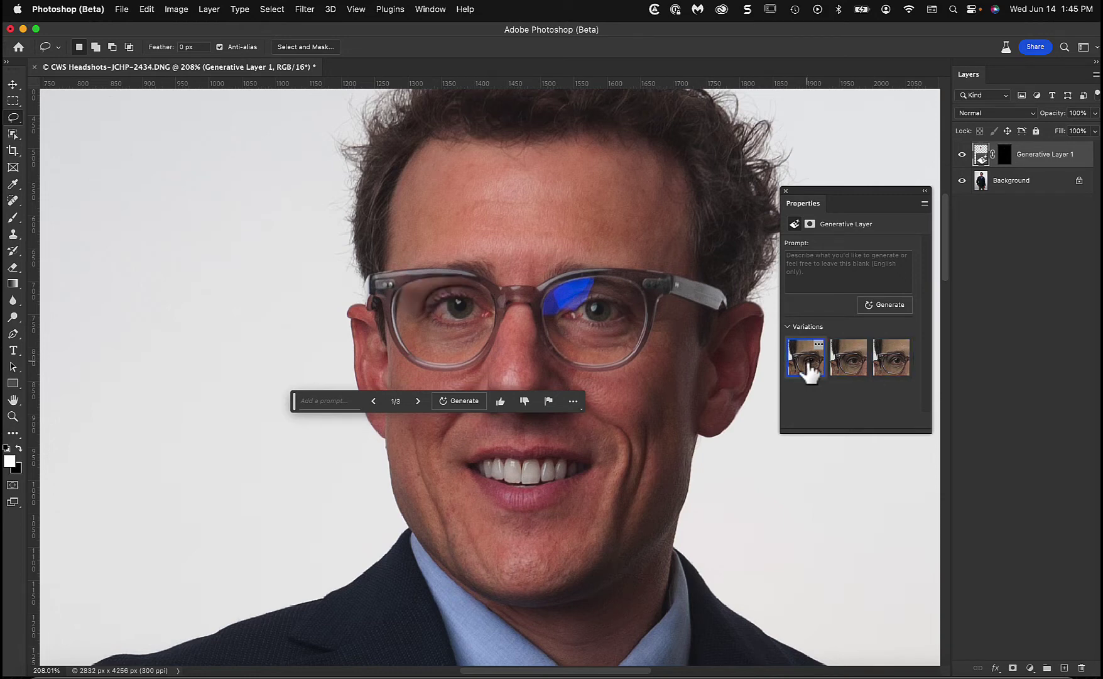
- Generate another set of variations for the left lens, compare them, and choose the second variation
left_click(469, 401)
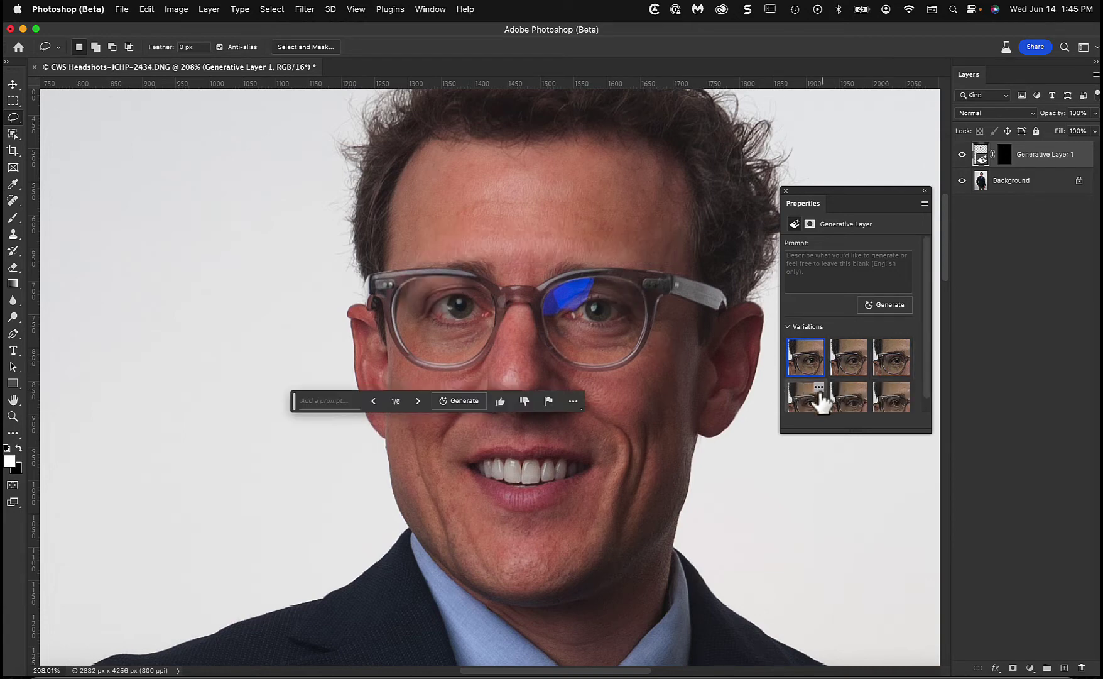
left_click(807, 403)
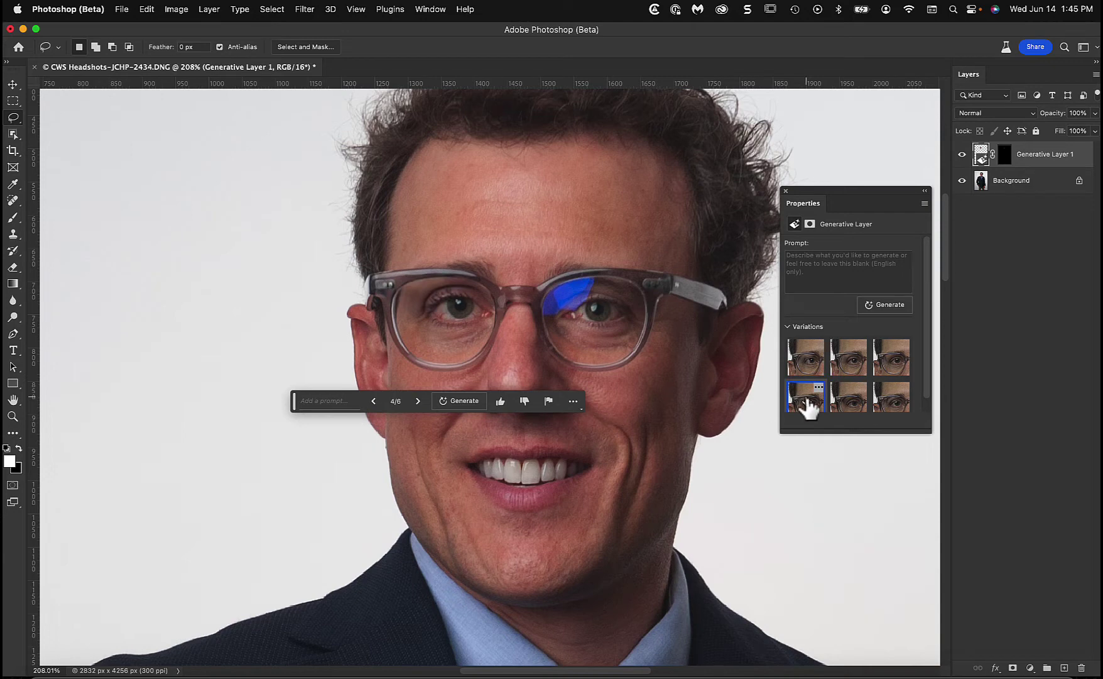
left_click(893, 406)
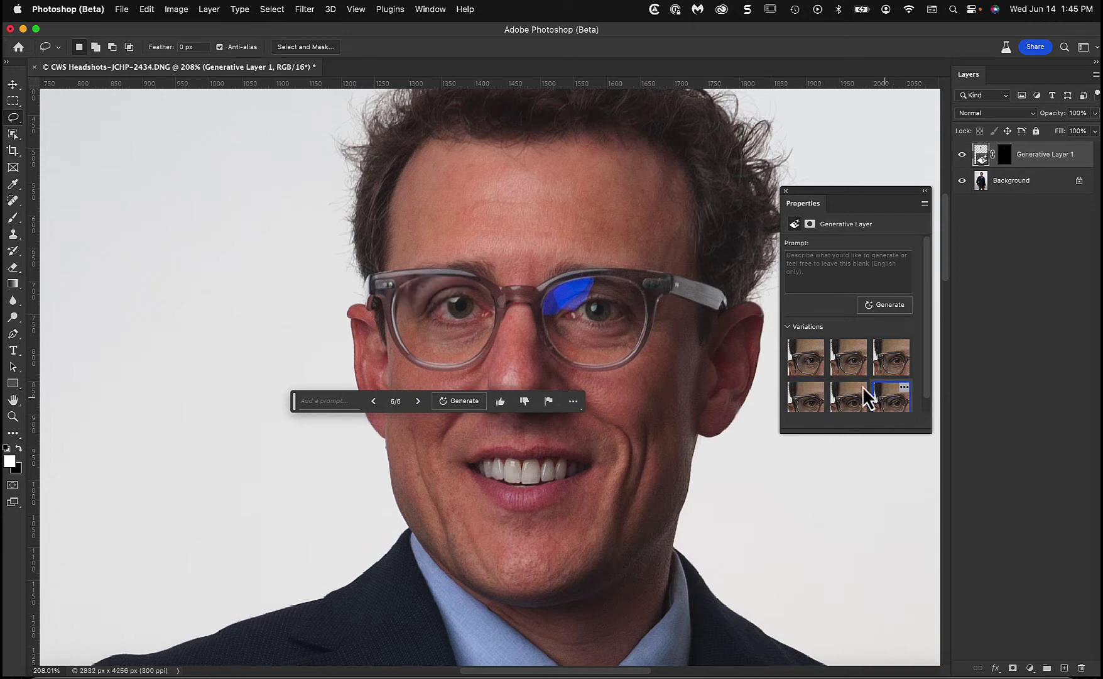
left_click(803, 368)
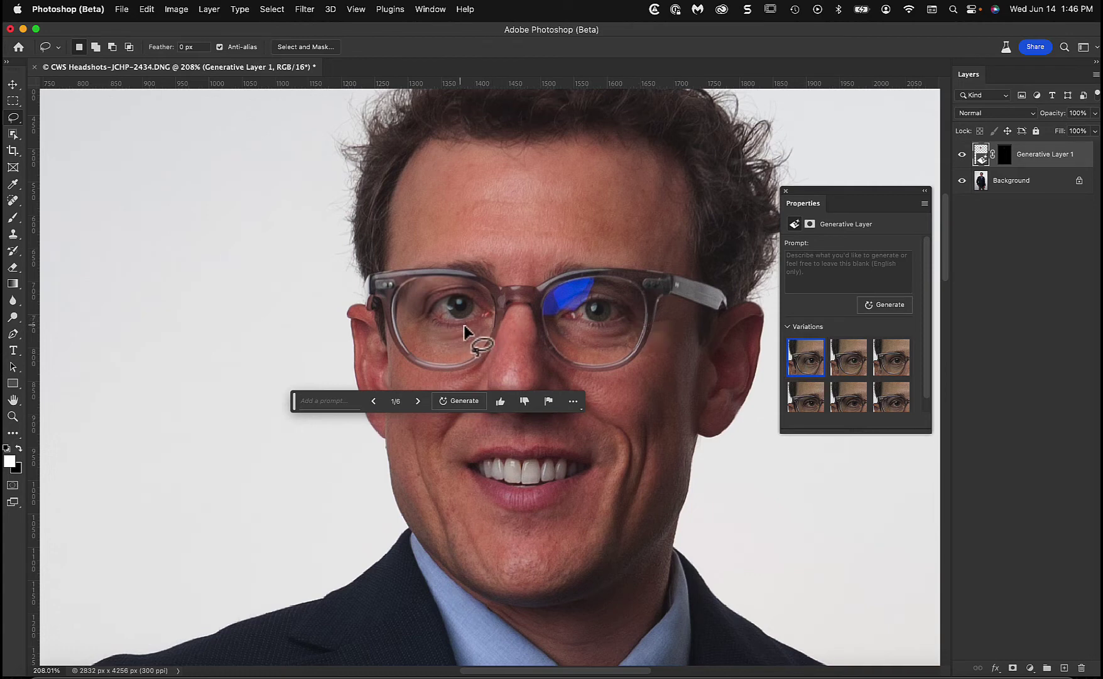
left_click(849, 363)
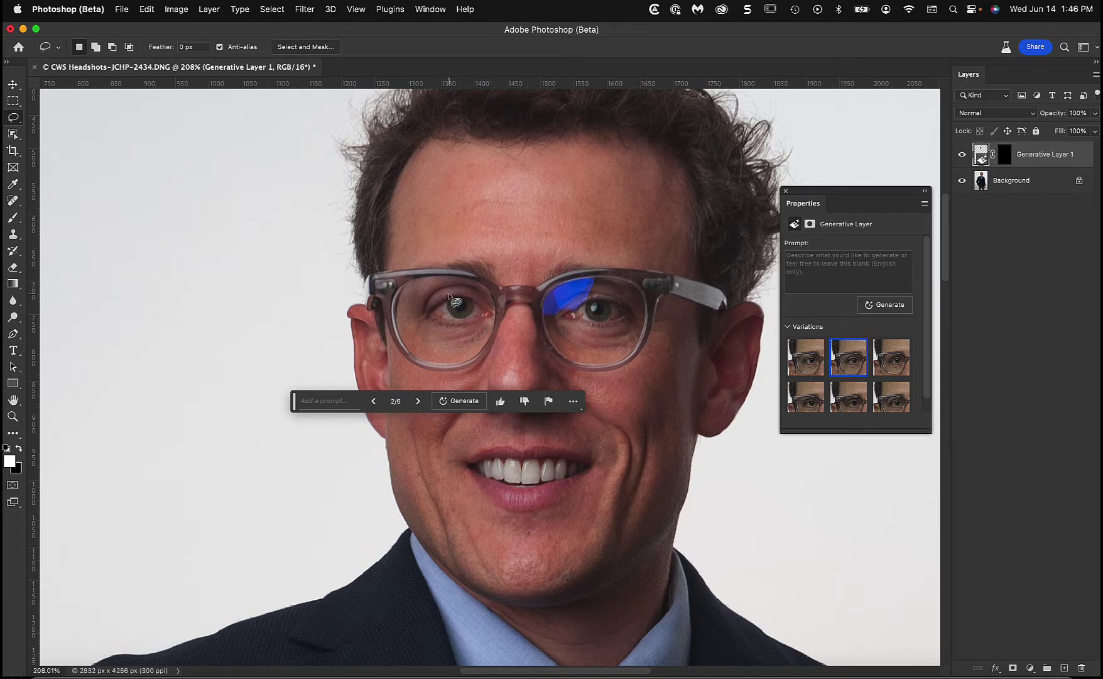
- Lasso the blue glare on the lens at the image's right and run Generative Fill with an empty prompt
left_click_drag(294, 400, 374, 423)
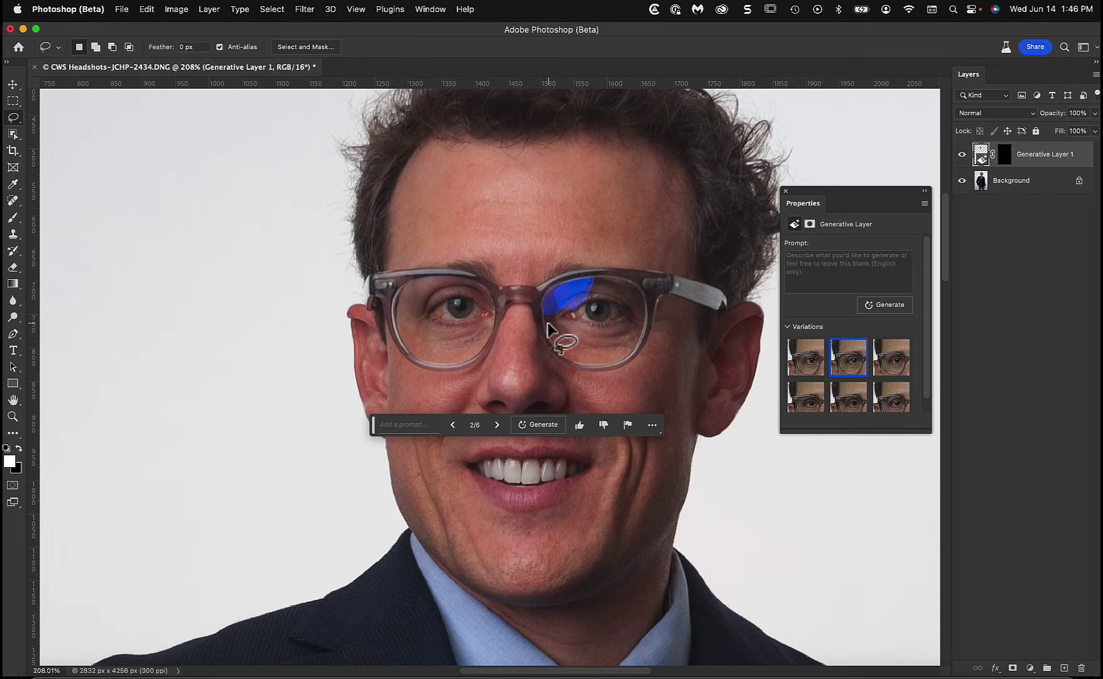
key("alt")
mouse_move(556, 323)
left_mouse_down()
mouse_move(589, 302)
mouse_move(593, 274)
mouse_move(543, 285)
mouse_move(540, 322)
left_mouse_up()
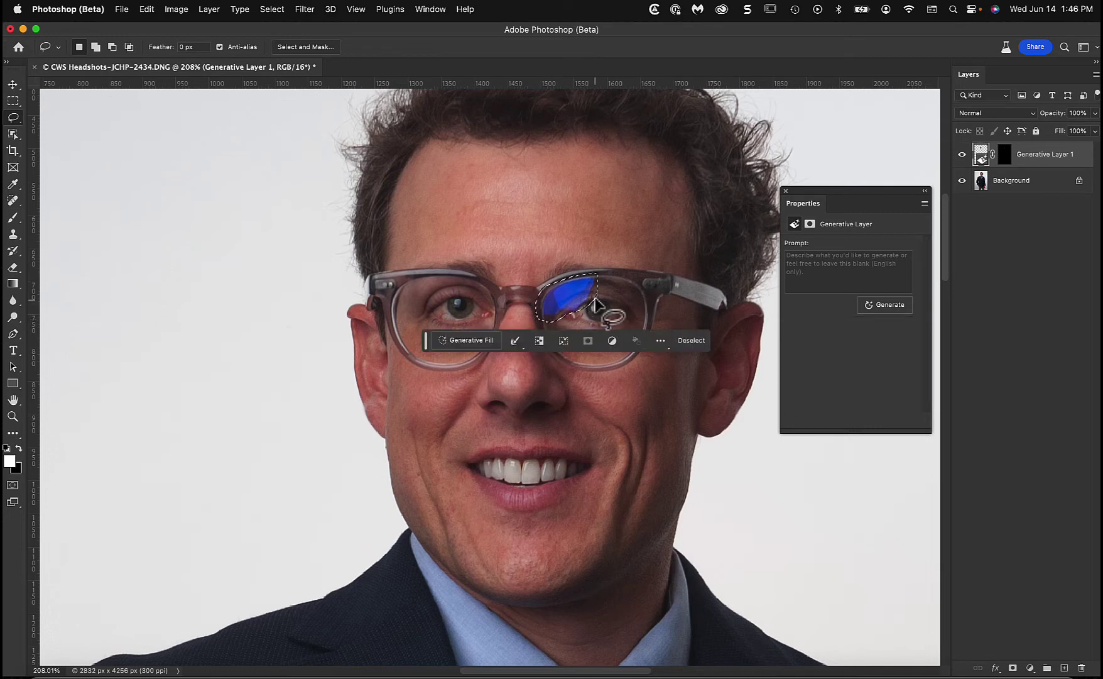
left_click(457, 343)
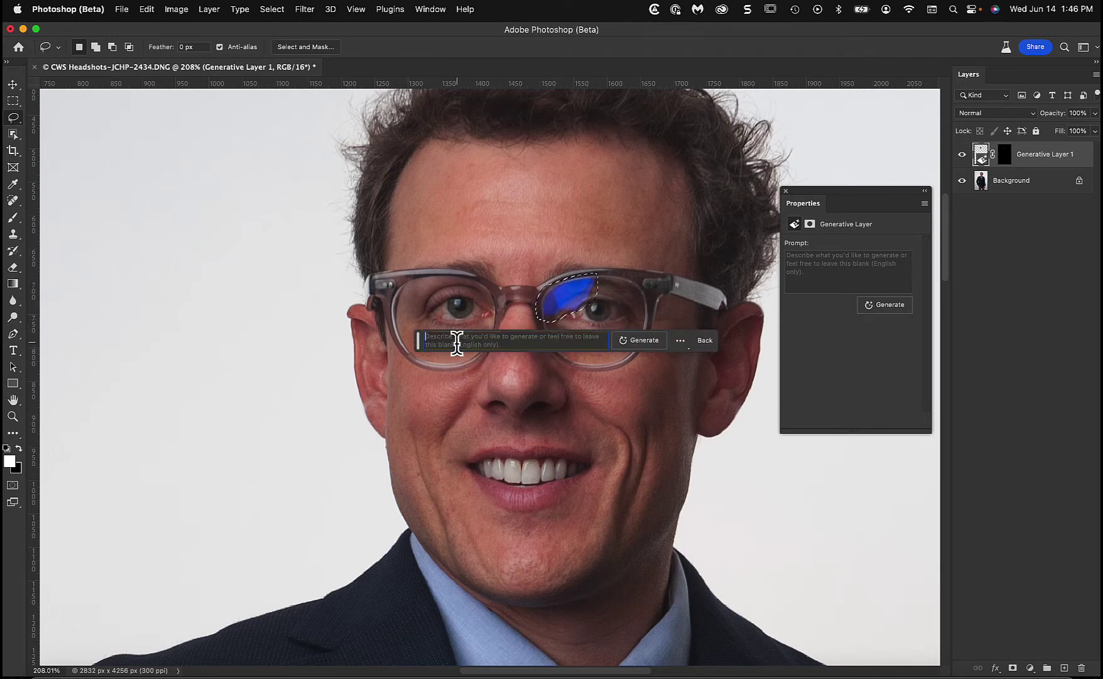
left_click(640, 340)
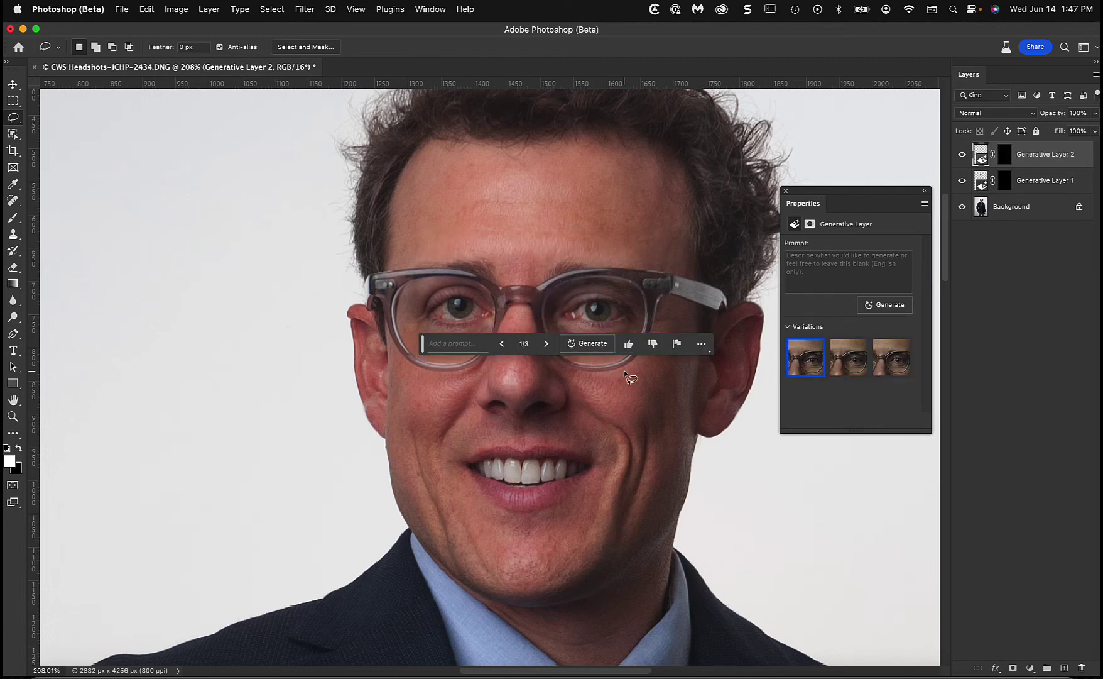
- Compare the generated variations for the right lens and choose the third one
left_click_drag(424, 346, 406, 410)
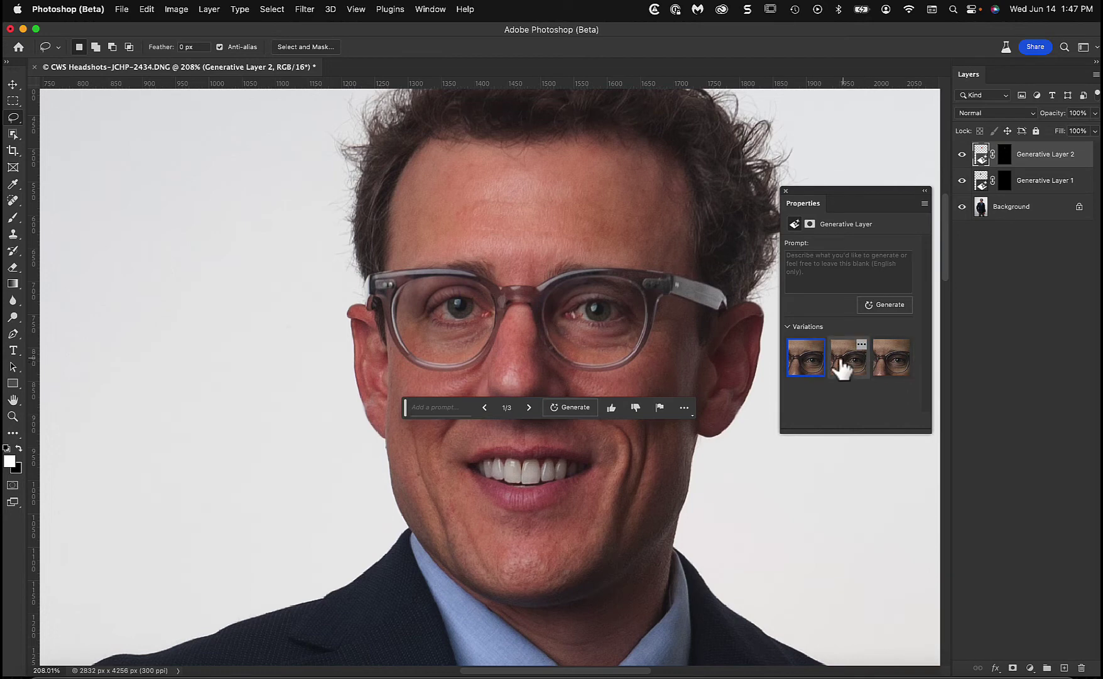
left_click(854, 363)
left_click(888, 366)
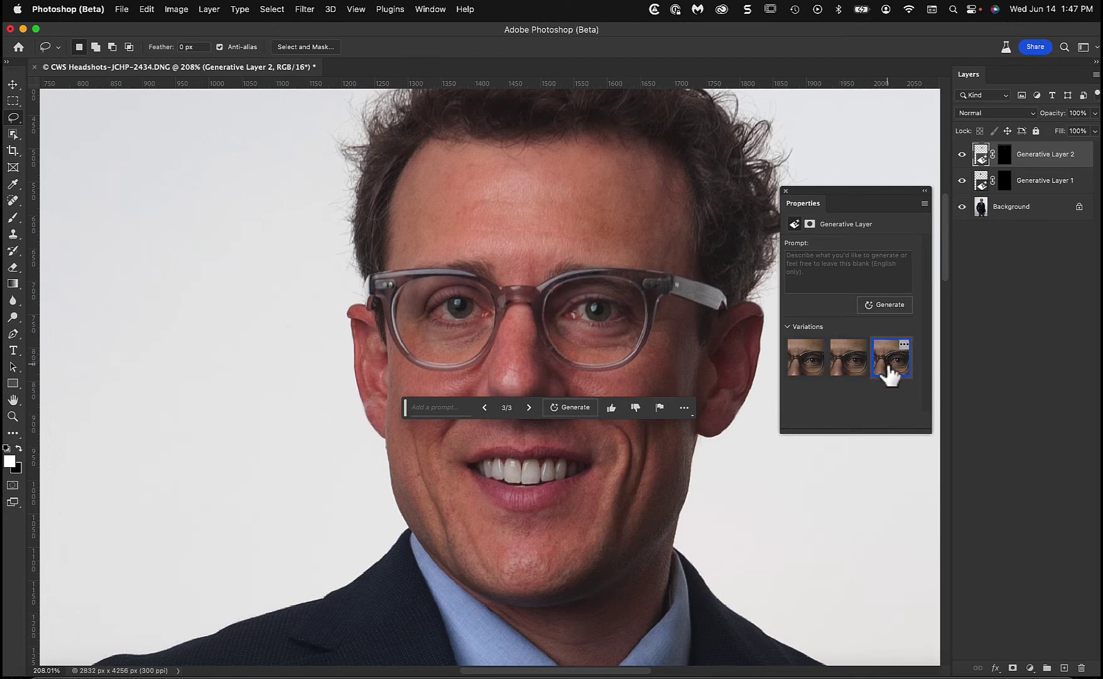
left_click(847, 363)
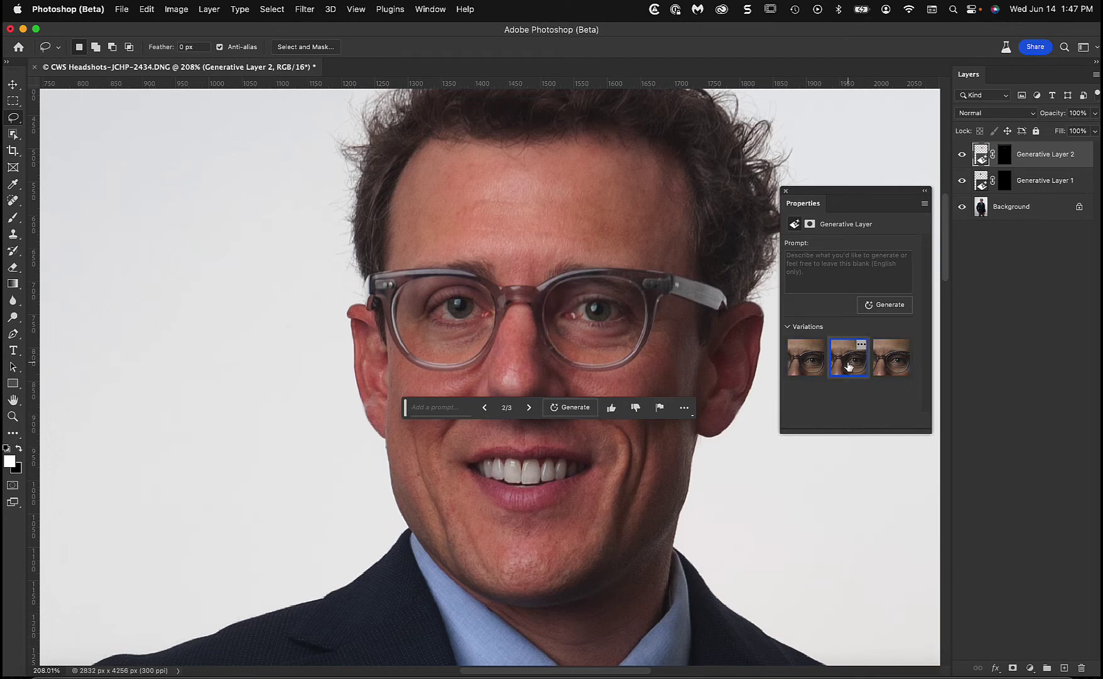
left_click(894, 368)
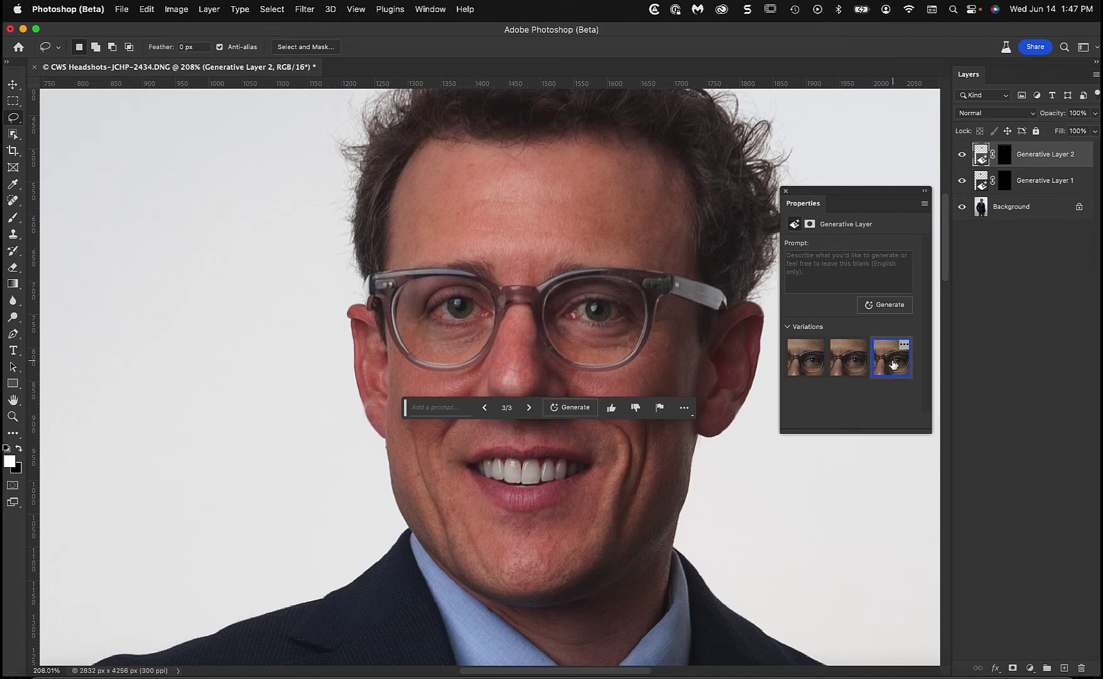
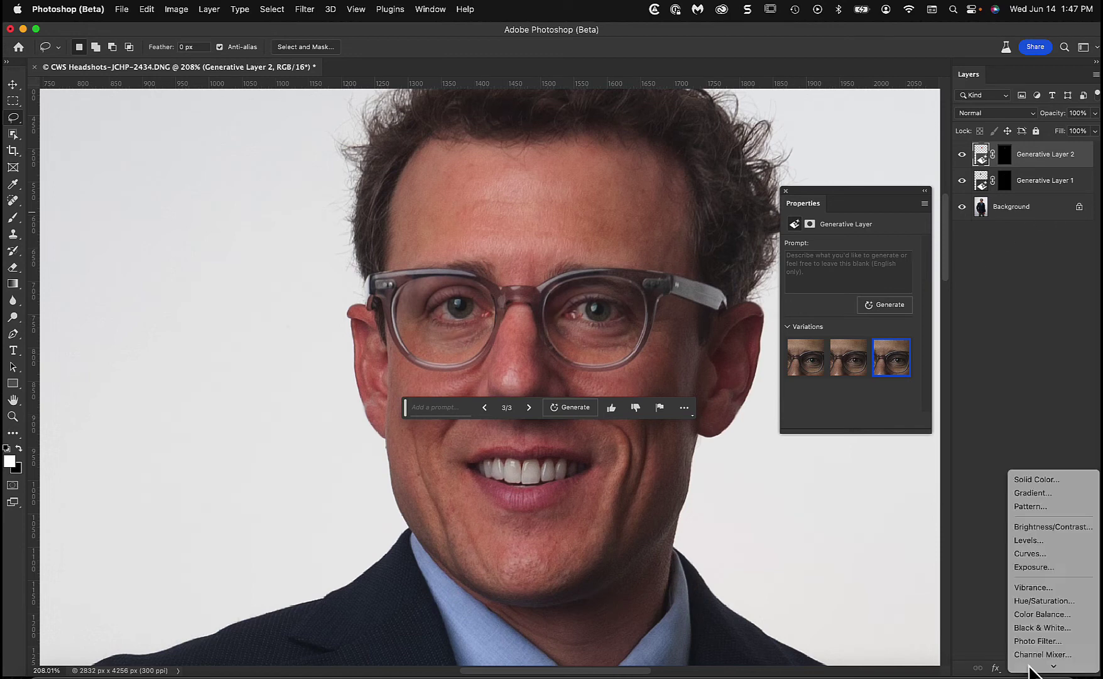
- Add a Hue/Saturation adjustment layer and set the Reds to Saturation -71 and Lightness +19
left_click(1031, 667)
left_click(1039, 600)
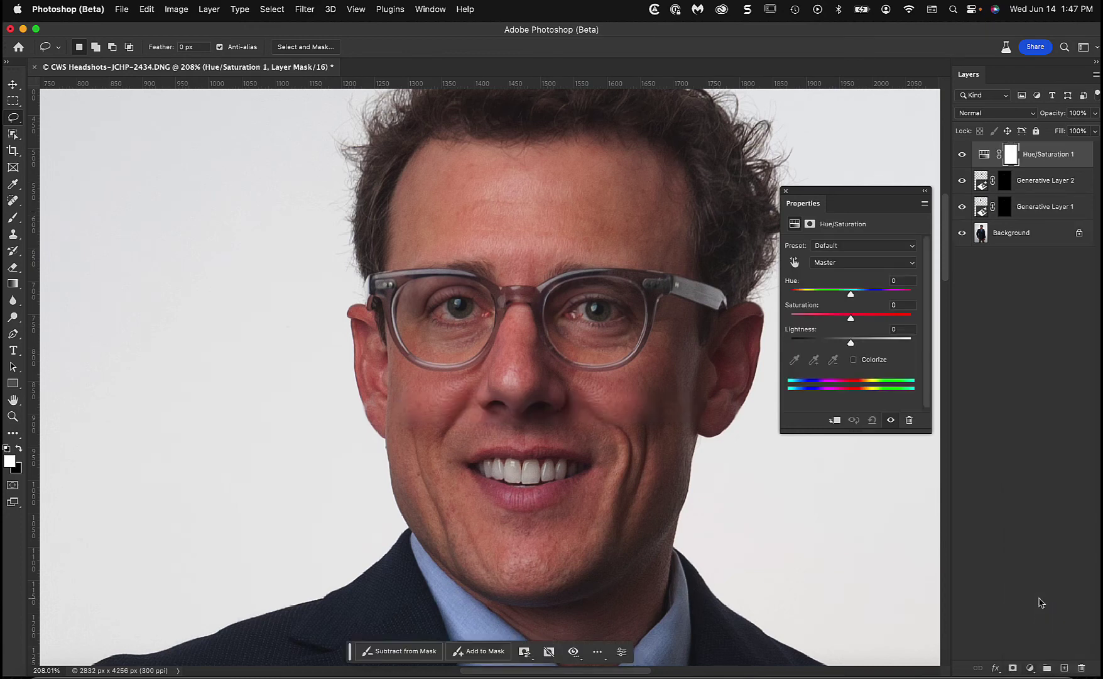
left_click(855, 265)
left_click(852, 276)
left_click_drag(851, 319, 862, 343)
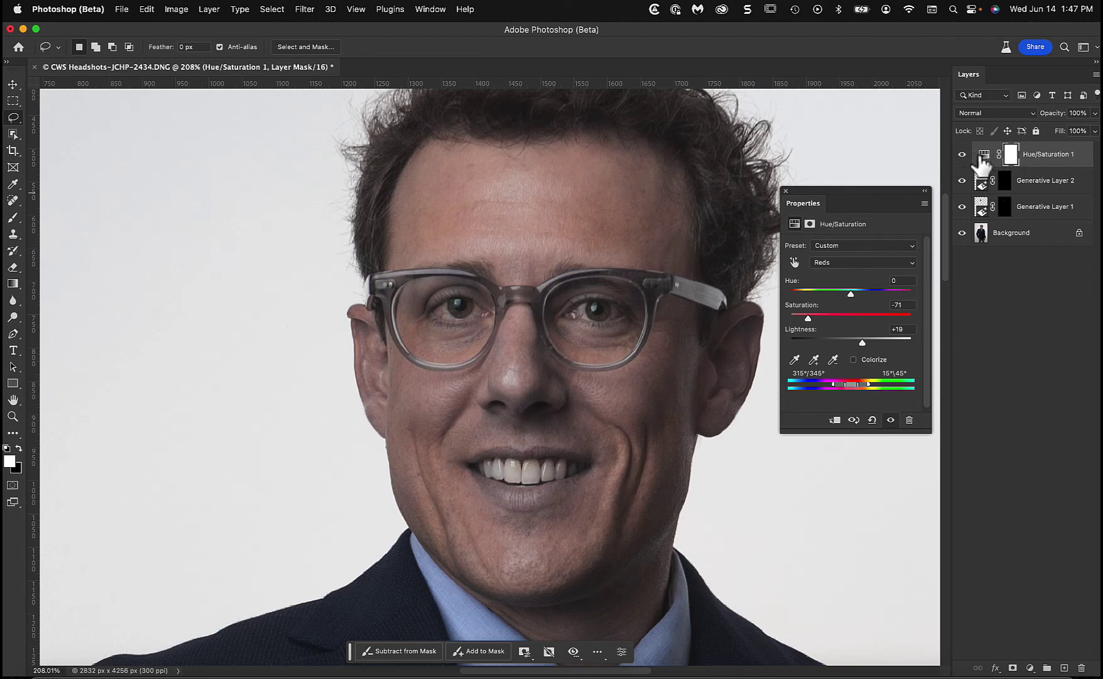
- Invert the Hue/Saturation layer's mask to black to hide the adjustment
left_click(1013, 164)
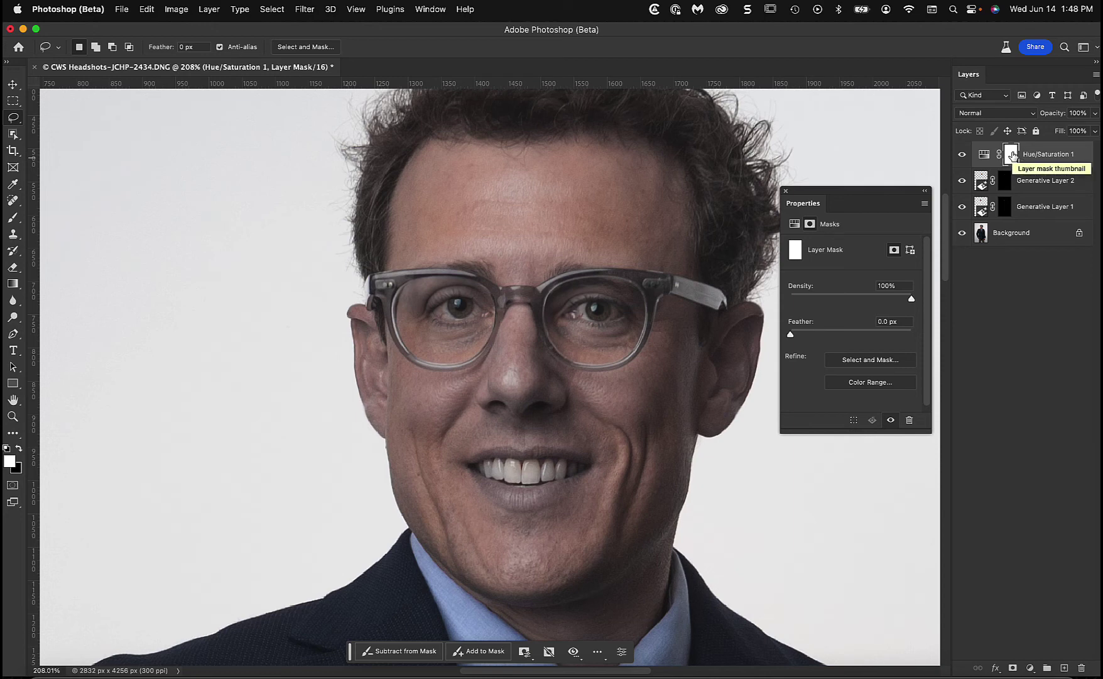
left_click_drag(1013, 155, 1012, 166)
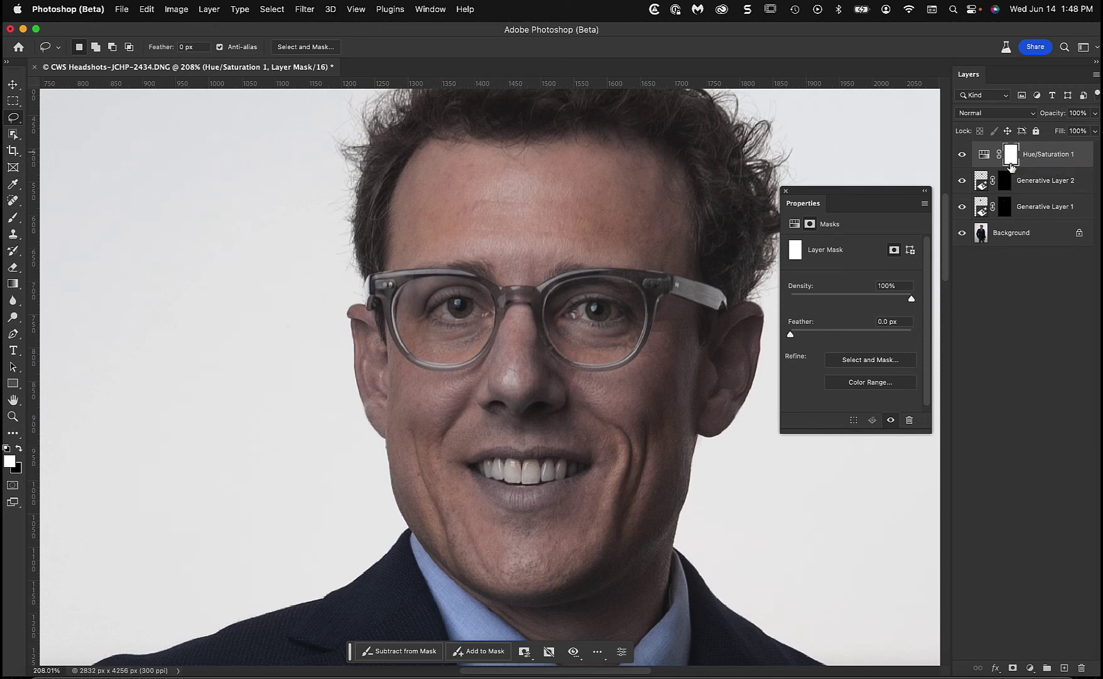
key("super+i")
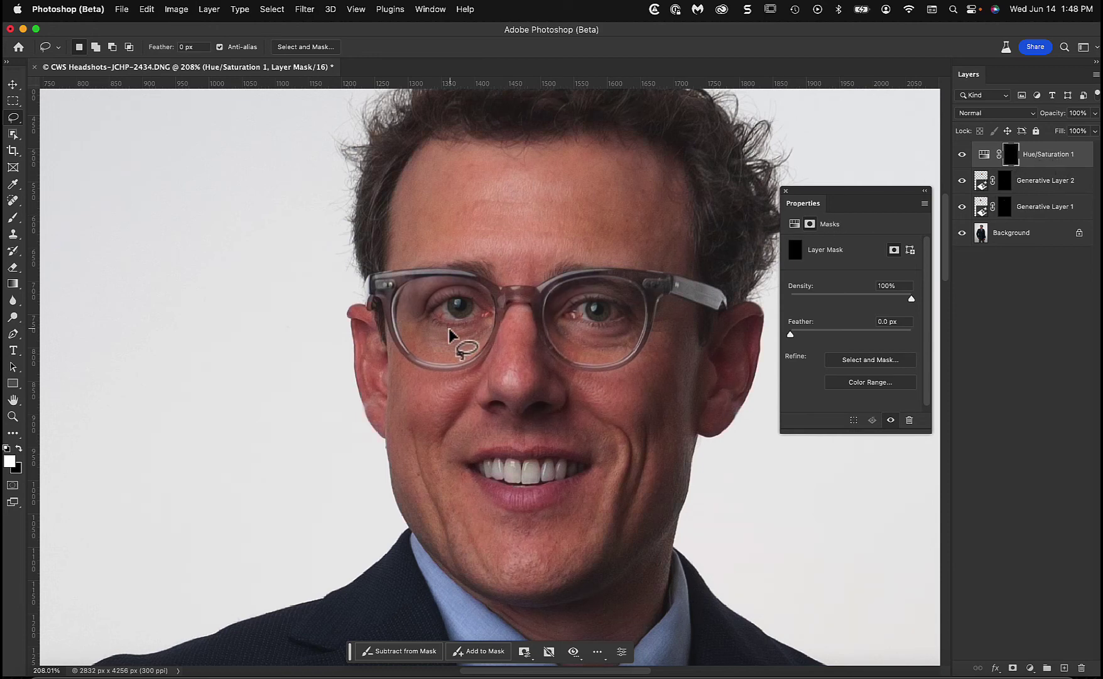
- Paint white on the Hue/Saturation mask over the reddened areas of both eyes with a size 35 brush
scroll(470, 326, "up", 1)
scroll(470, 325, "up", 1)
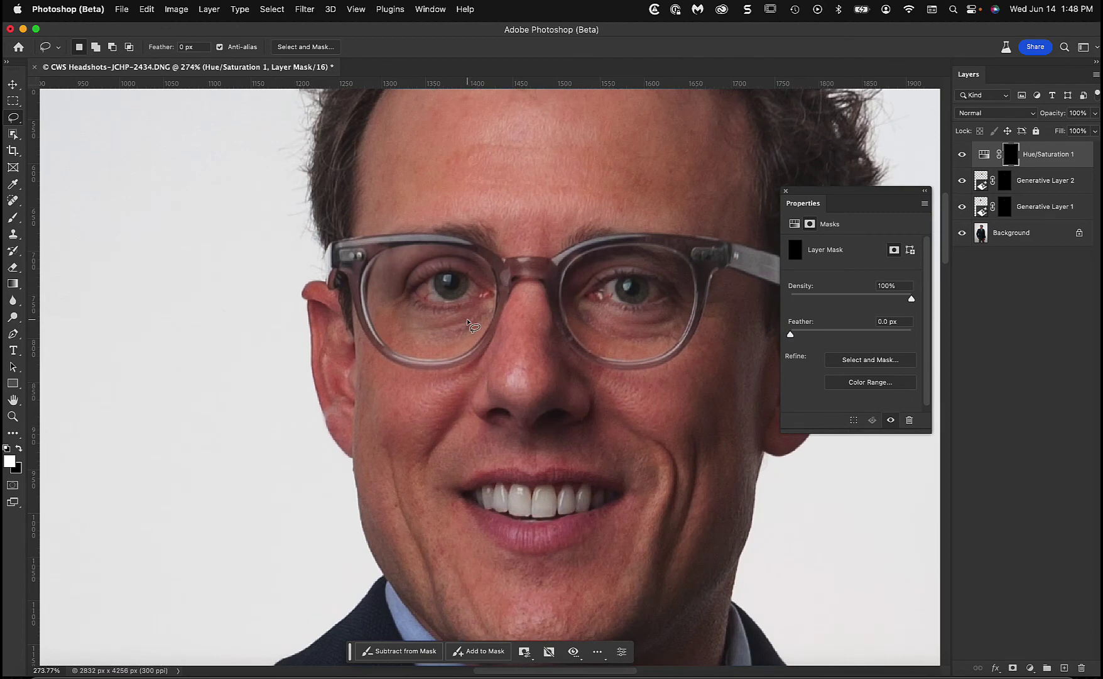
key("b")
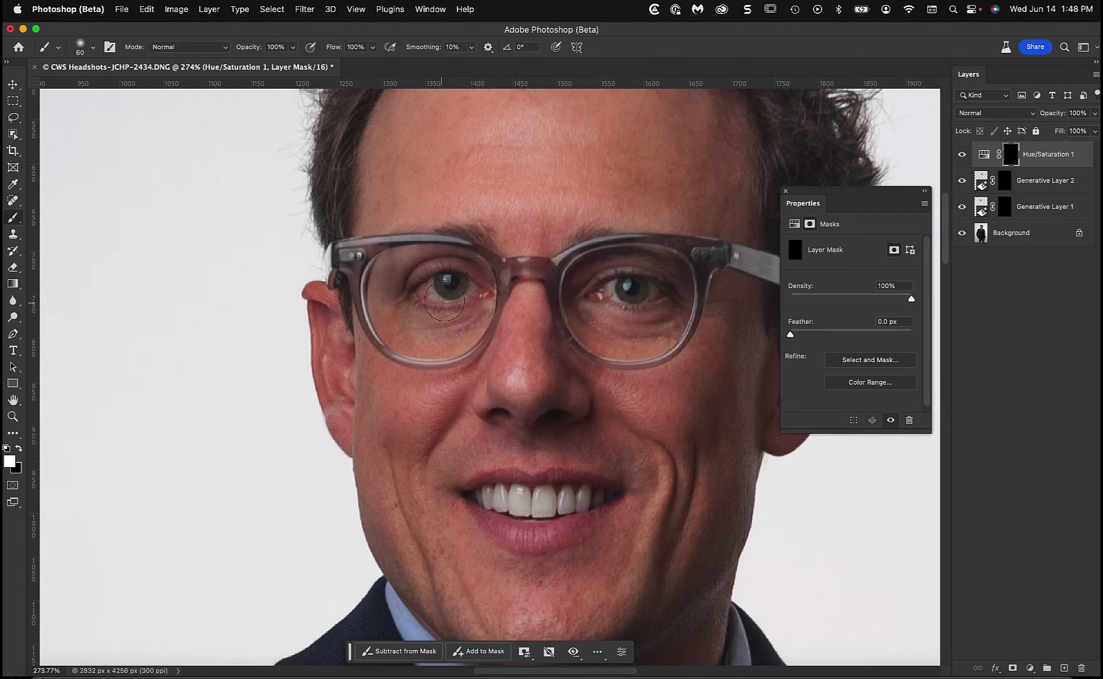
key("bracketleft")
key("bracketleft")
key("bracketleft")
key("bracketleft")
- Lower the Hue/Saturation layer's opacity to 59% and compare the eyes with the layer off and on
left_click(984, 157)
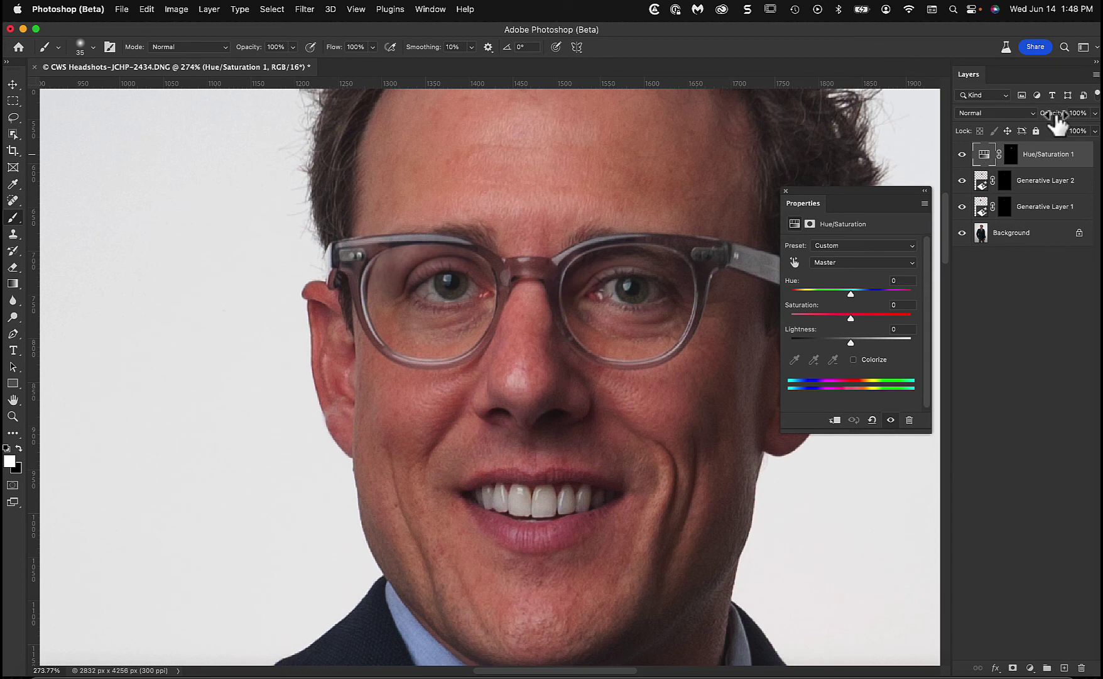
left_click_drag(1058, 120, 1029, 116)
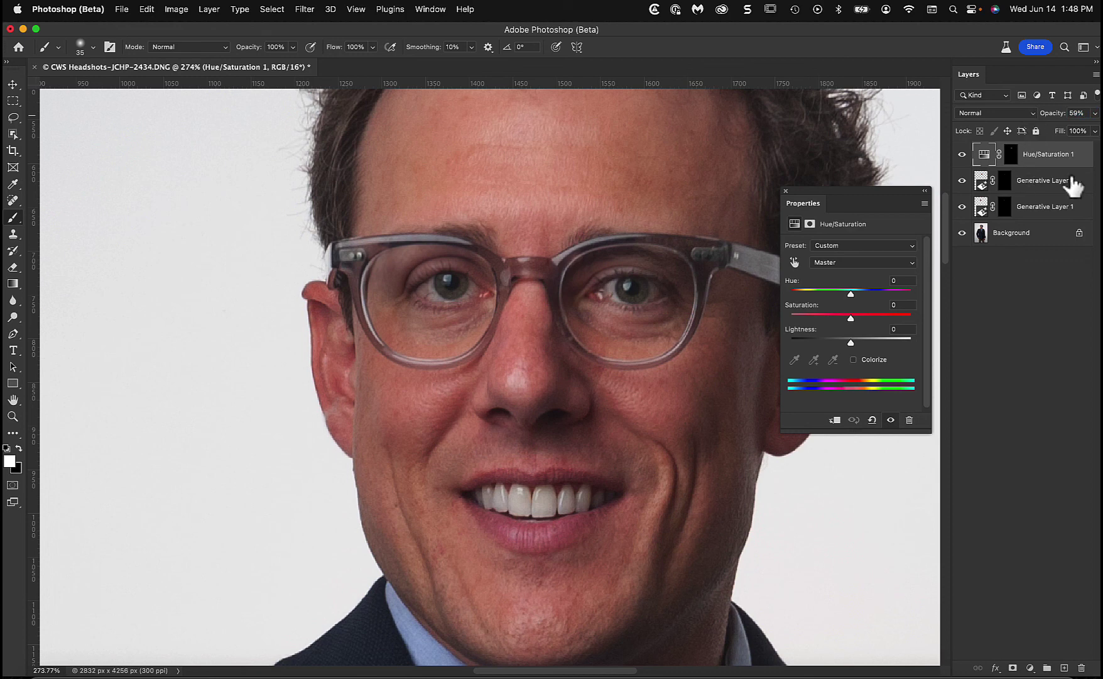
left_click(962, 155)
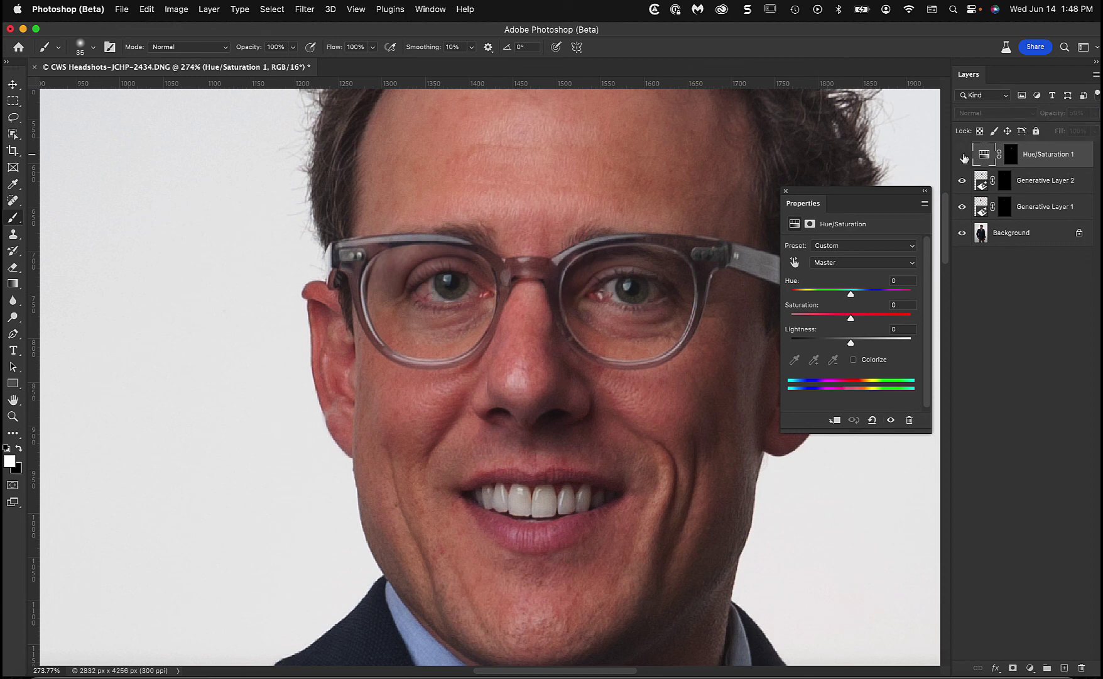
left_click(963, 155)
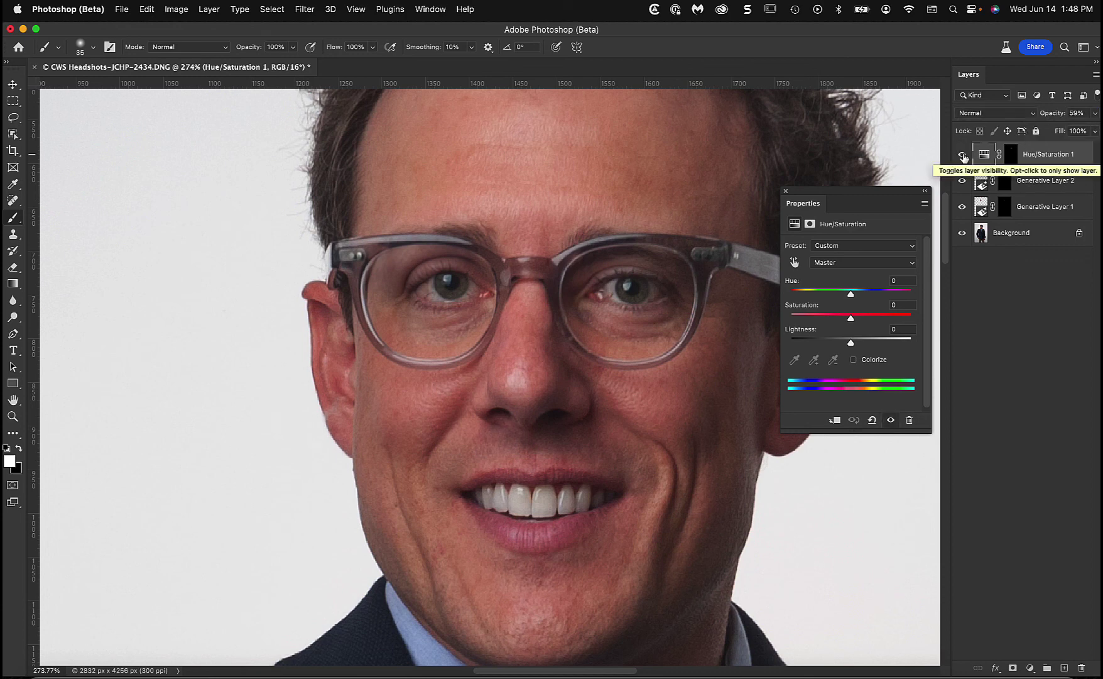
- Compare the retouched portrait with the original by showing only the Background layer and restoring all layers
scroll(577, 296, "down", 5)
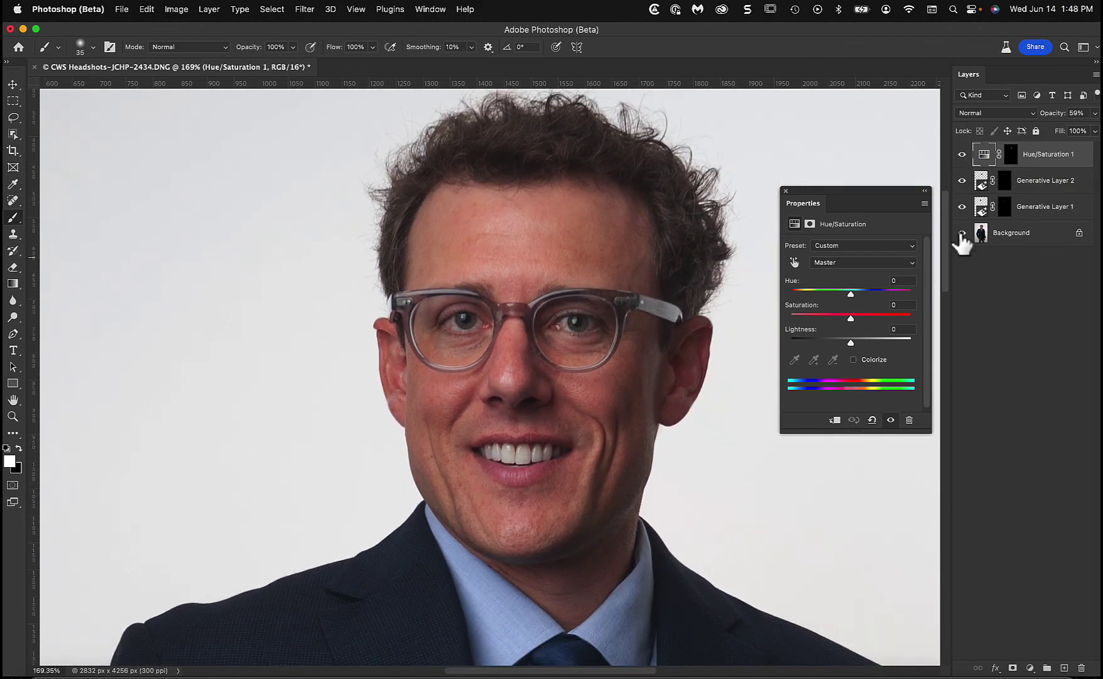
left_click(962, 234, "alt")
left_click(961, 234, "alt")
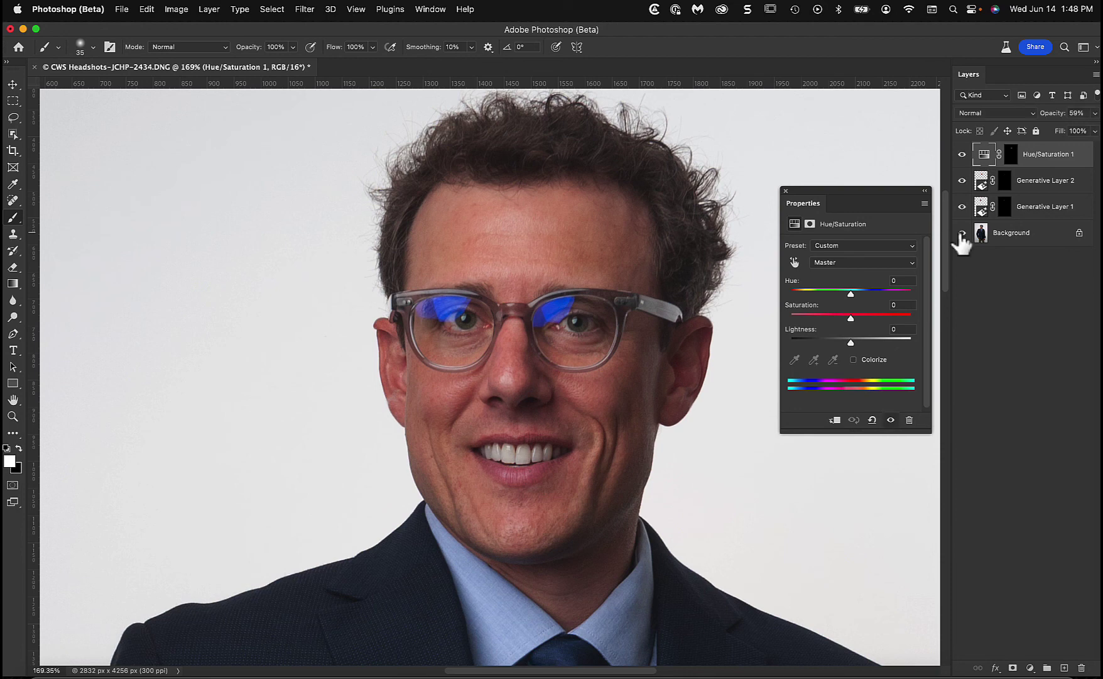
left_click(961, 235, "alt")
left_click(962, 234, "alt")
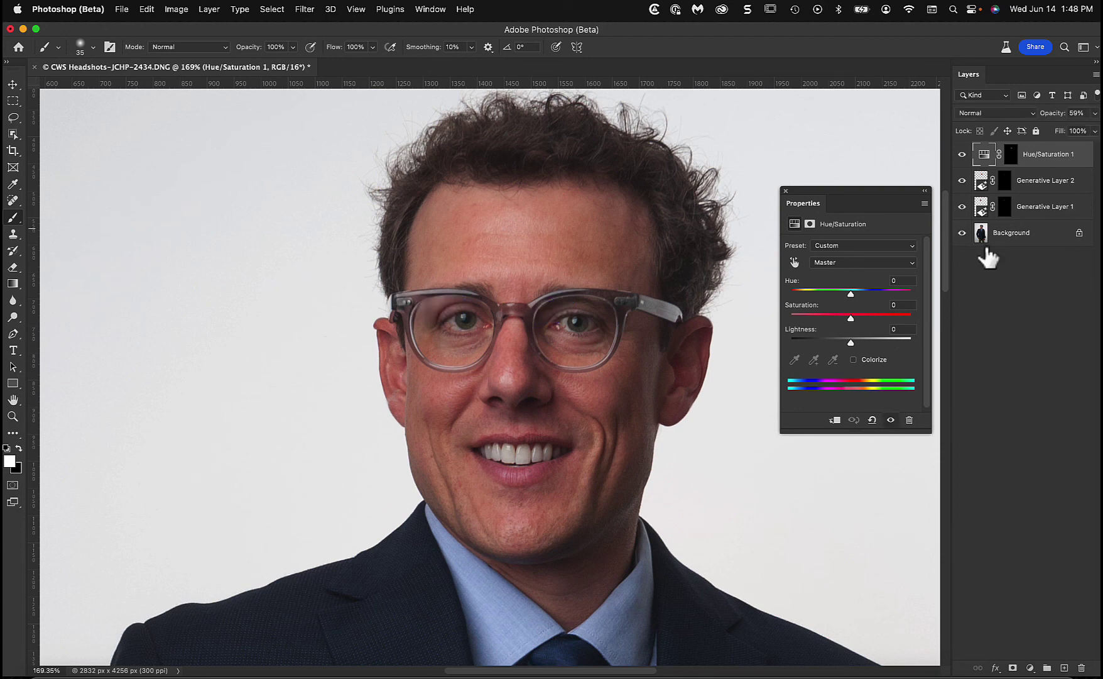